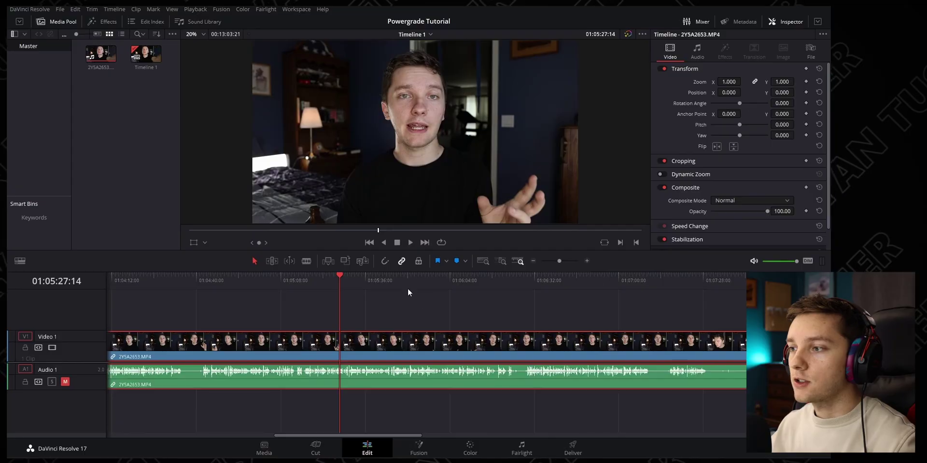
- Scrub the Timeline 1 playhead to frame 01:05:56:08 of the talking-head clip
left_click_drag(408, 289, 427, 286)
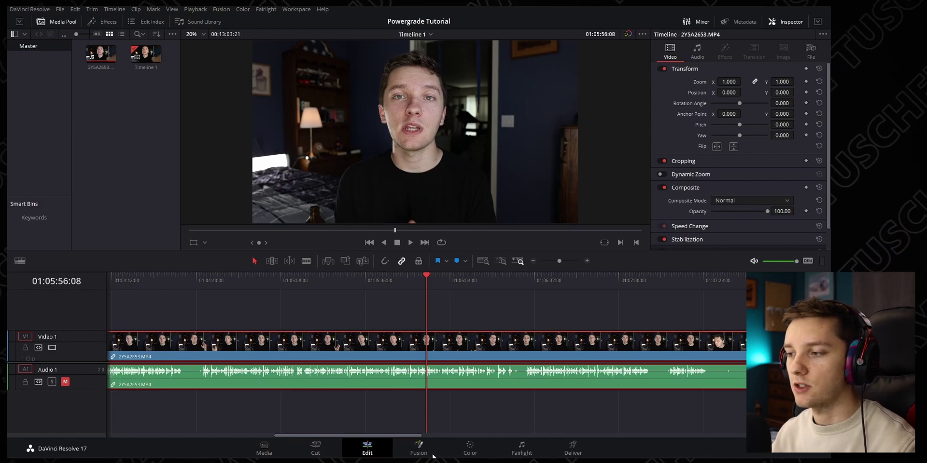
- On the Color page, apply a Film Looks LUT to the clip and browse the grading palettes
left_click(468, 449)
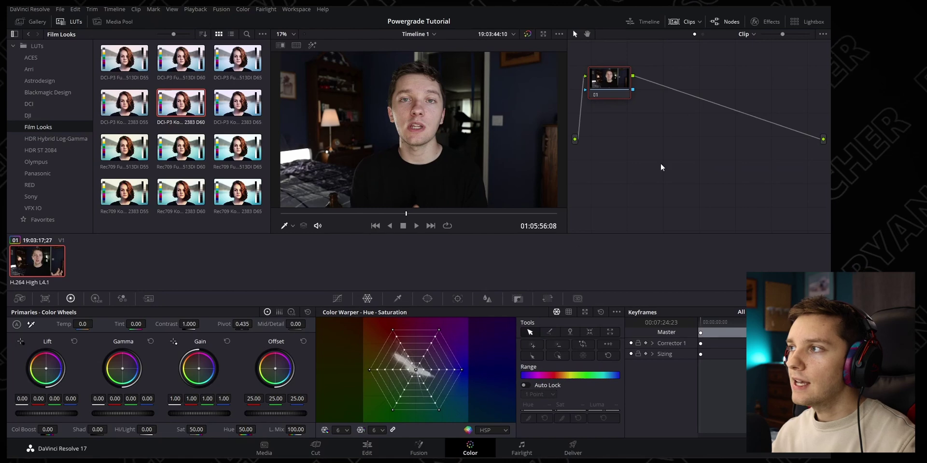
left_click_drag(180, 102, 430, 157)
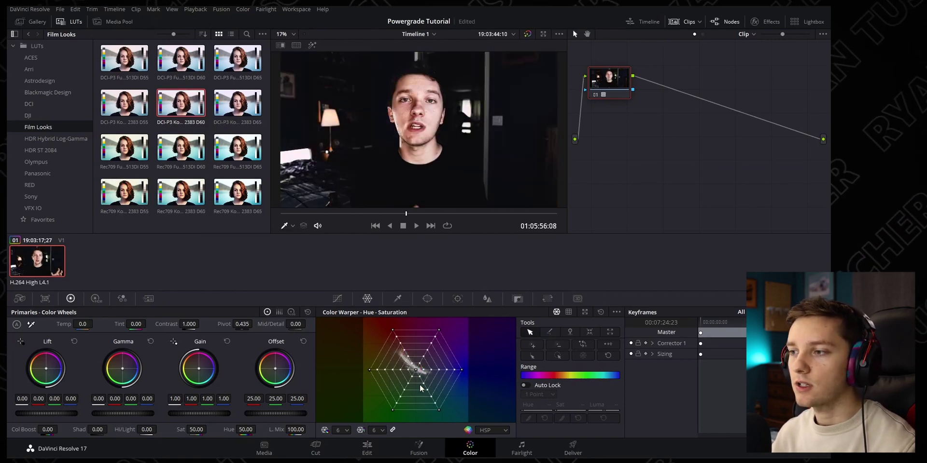
left_click(337, 299)
left_click(369, 299)
left_click(399, 300)
left_click(427, 298)
left_click(458, 299)
- Show the Custom Curves palette and remove the LUT from node 01
left_click(337, 299)
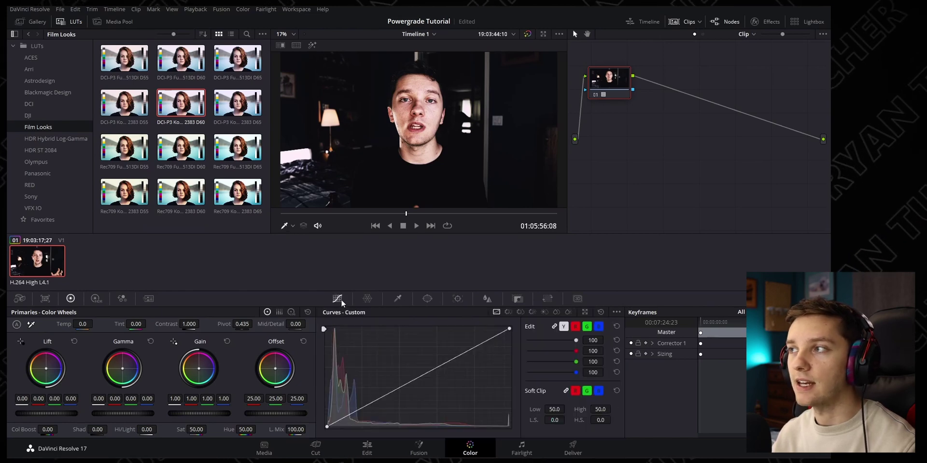
right_click(615, 80)
left_click(660, 181)
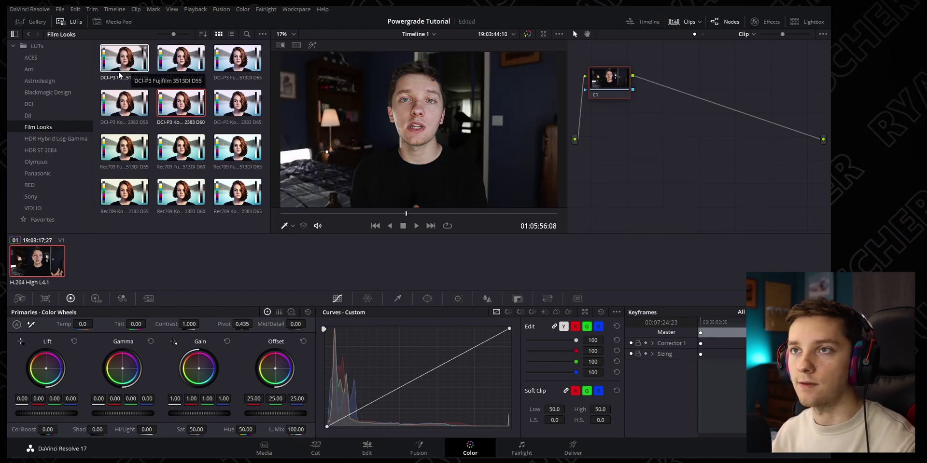
- Open the stills Gallery, toggle the album sidebar off and on, and bring up the add-album menu
left_click(36, 21)
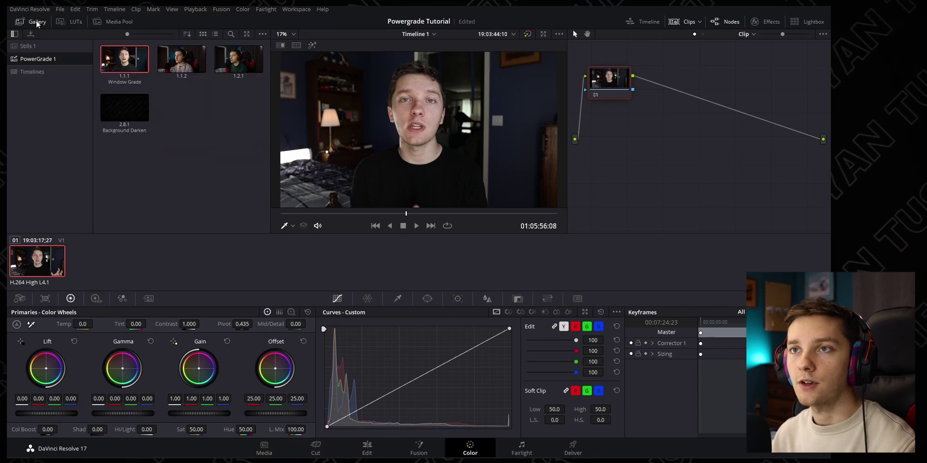
left_click(15, 34)
left_click(15, 34)
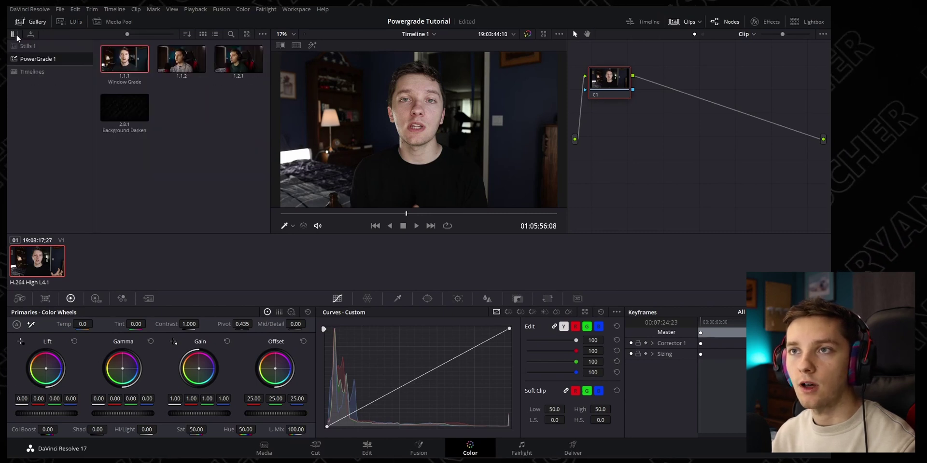
right_click(67, 61)
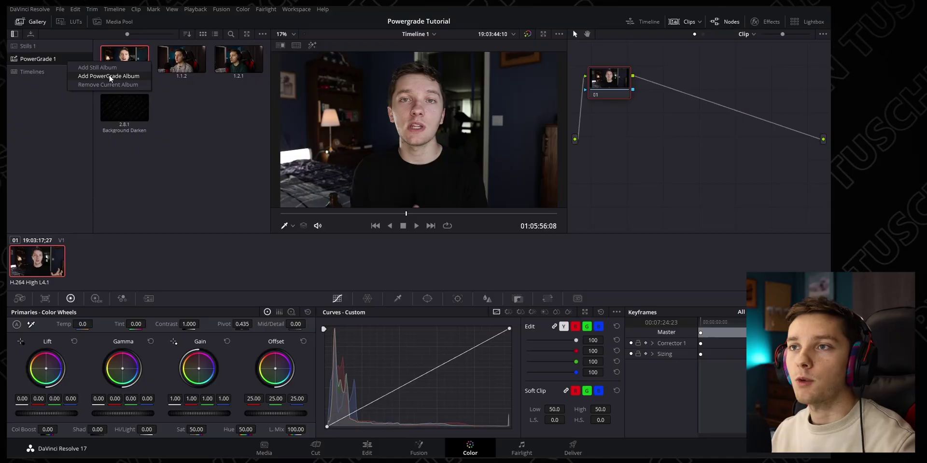
- Create an empty PowerGrade 2 album and add a first corrector node
left_click(77, 73)
right_click(637, 131)
mouse_move(661, 144)
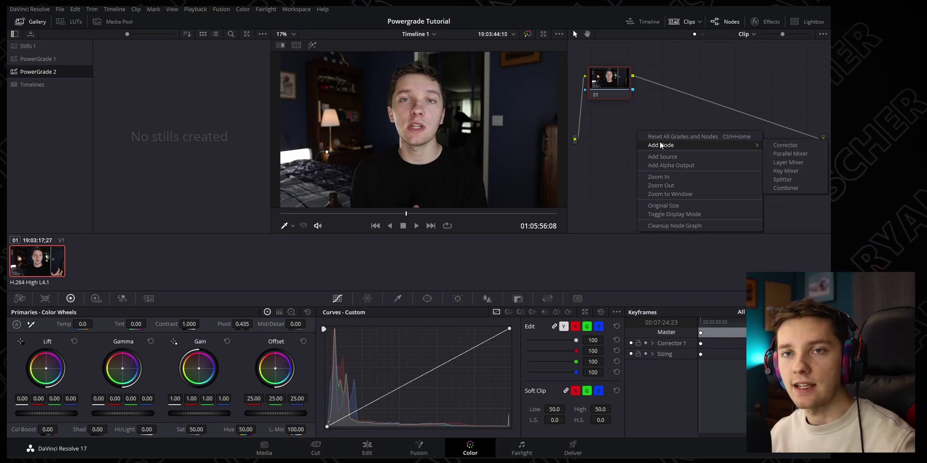
left_click(785, 144)
- Add a second corrector node, position node 02, and link node 01's output into node 02
right_click(696, 153)
mouse_move(710, 166)
left_click(652, 166)
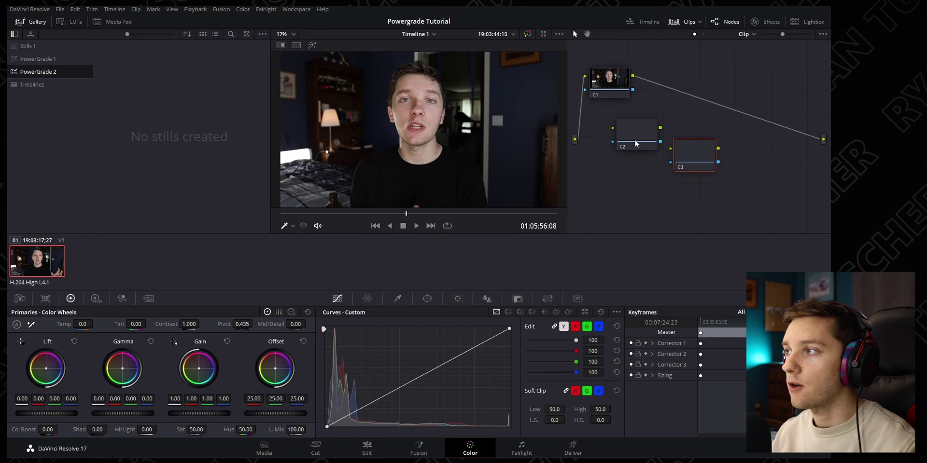
left_click_drag(644, 133, 659, 152)
left_click_drag(633, 76, 823, 139)
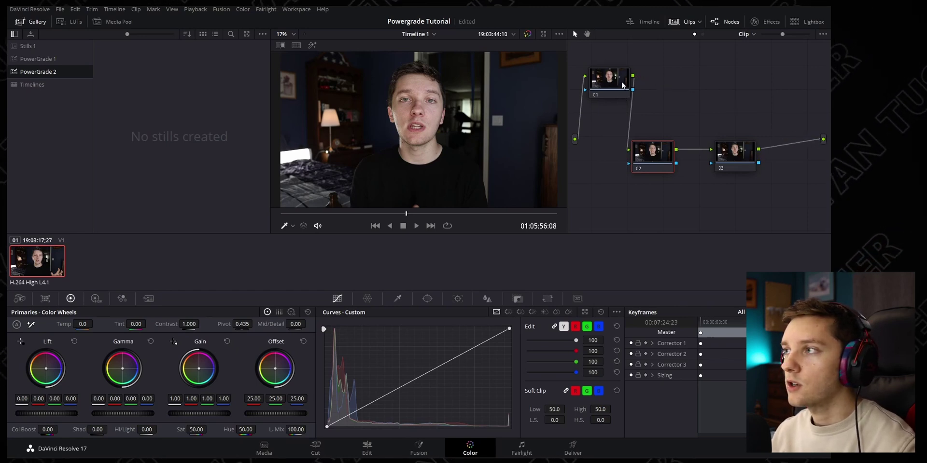
left_click(592, 80)
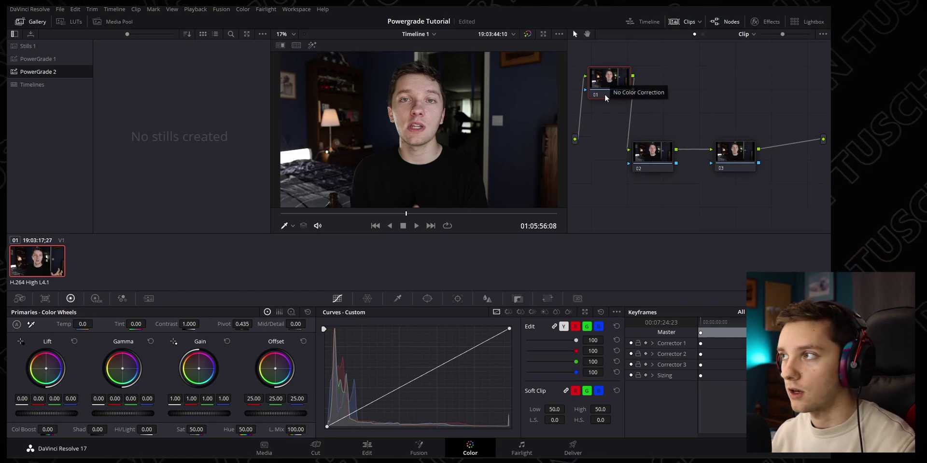
- Add low and midtone points to node 02's luma curve, then show node 03's Color Warper
left_click(662, 156)
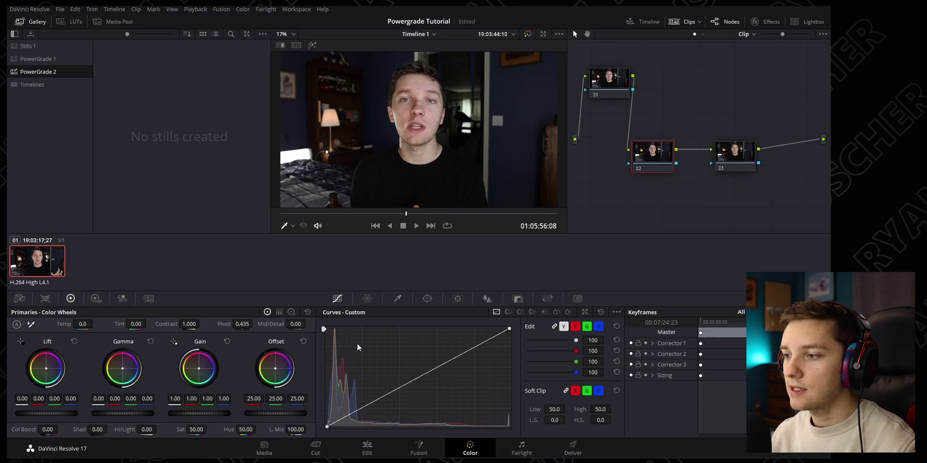
left_click(326, 427)
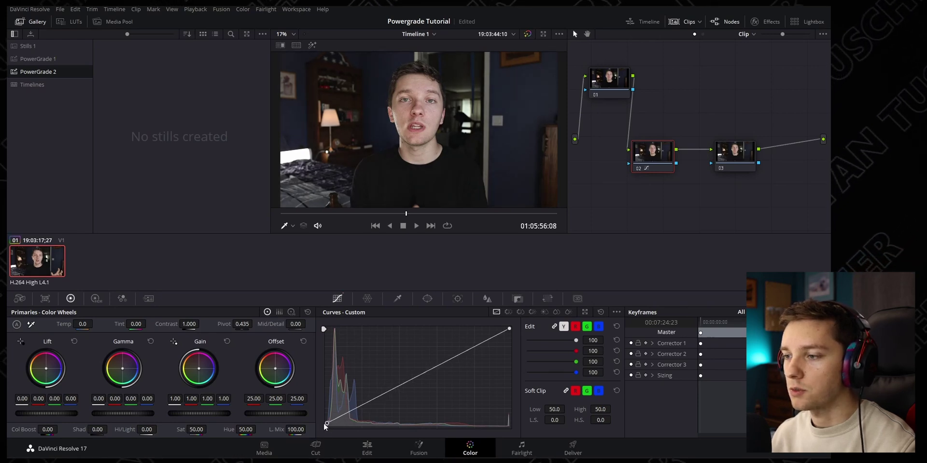
left_click(356, 409)
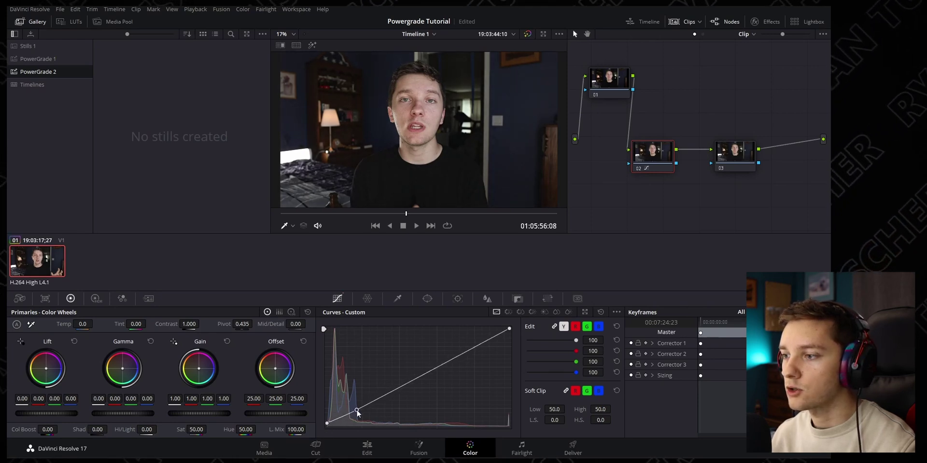
left_click(439, 364)
left_click_drag(439, 363, 439, 362)
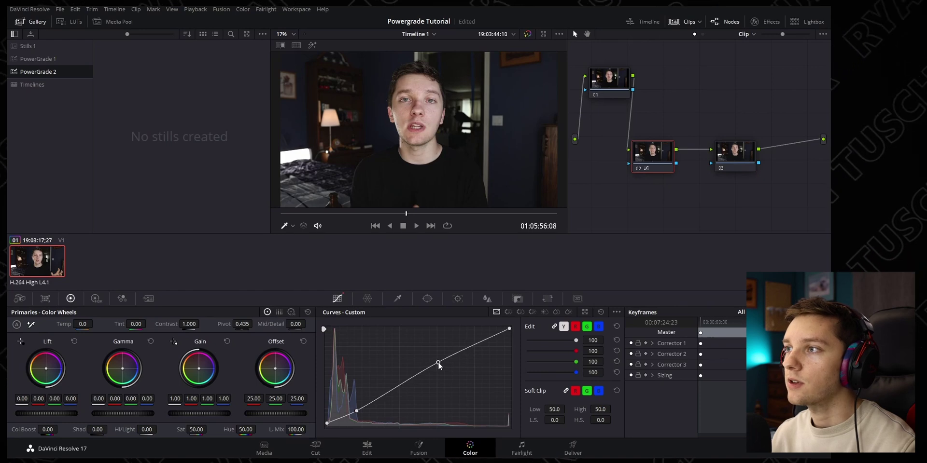
left_click(732, 156)
left_click(368, 298)
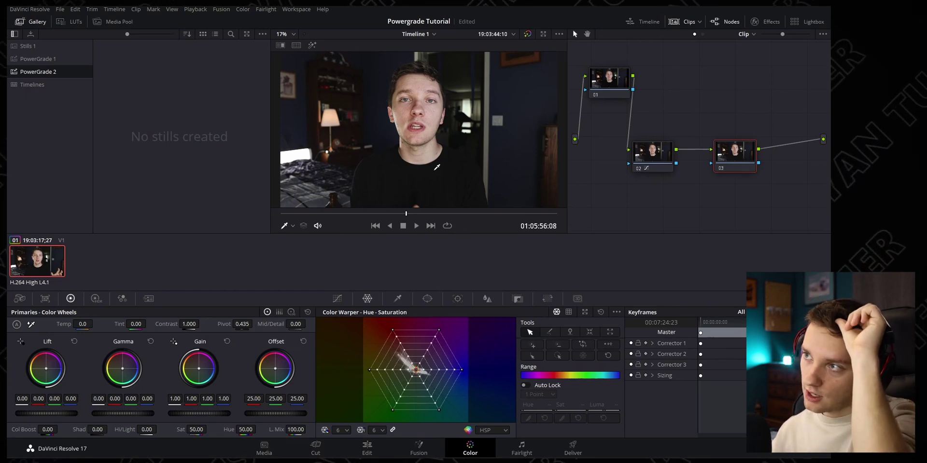
- Warp node 03's skin tone to hue 0.45, saturation 0.31, then review it full screen
left_click(408, 106)
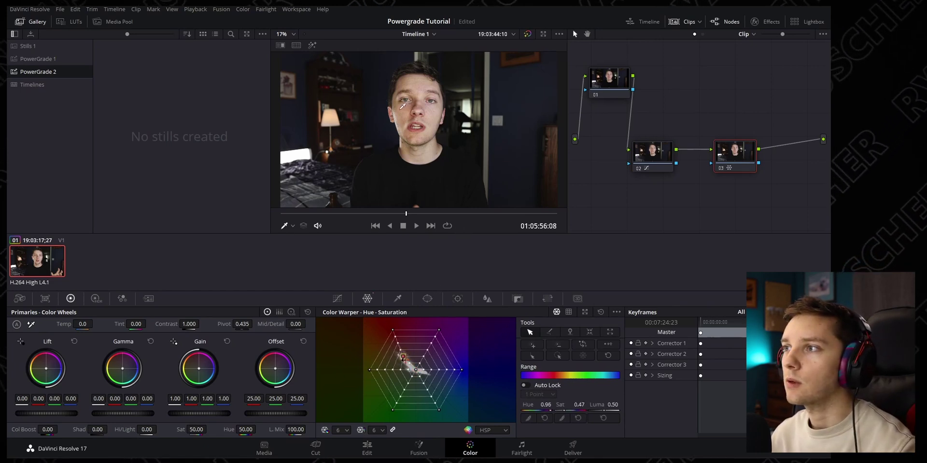
left_click_drag(401, 104, 398, 103)
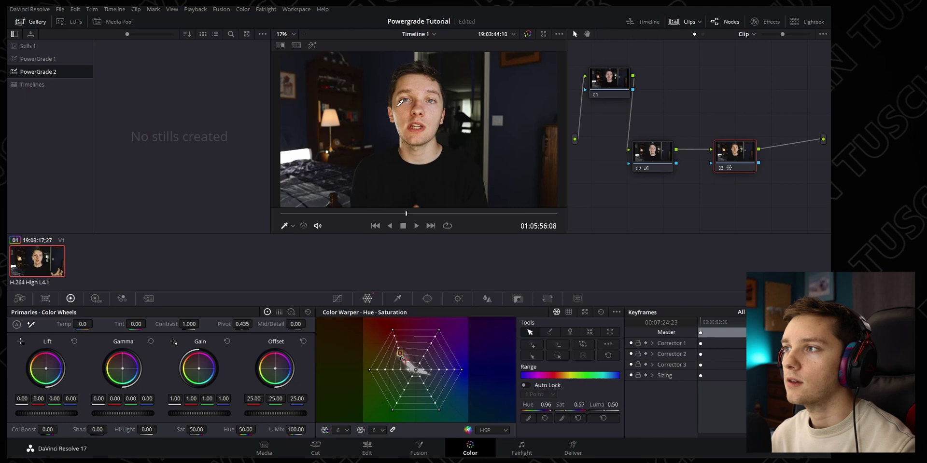
left_click_drag(403, 103, 402, 102)
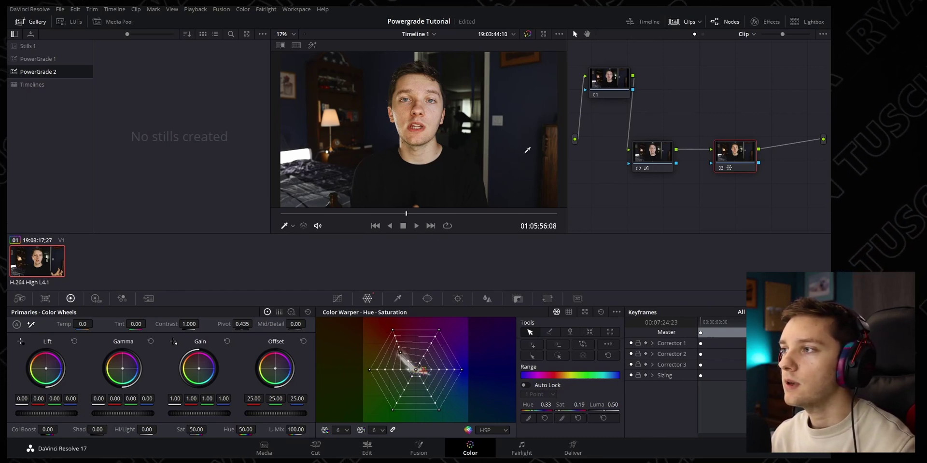
left_click_drag(517, 104, 519, 109)
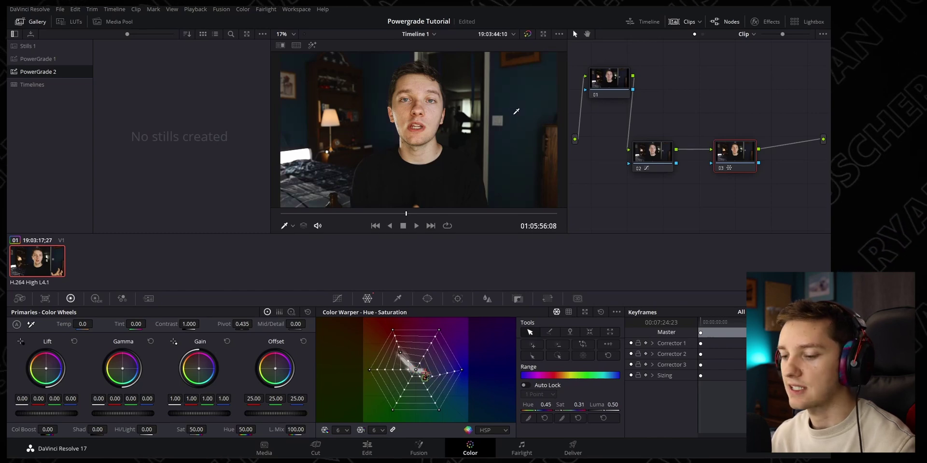
key("ctrl+f")
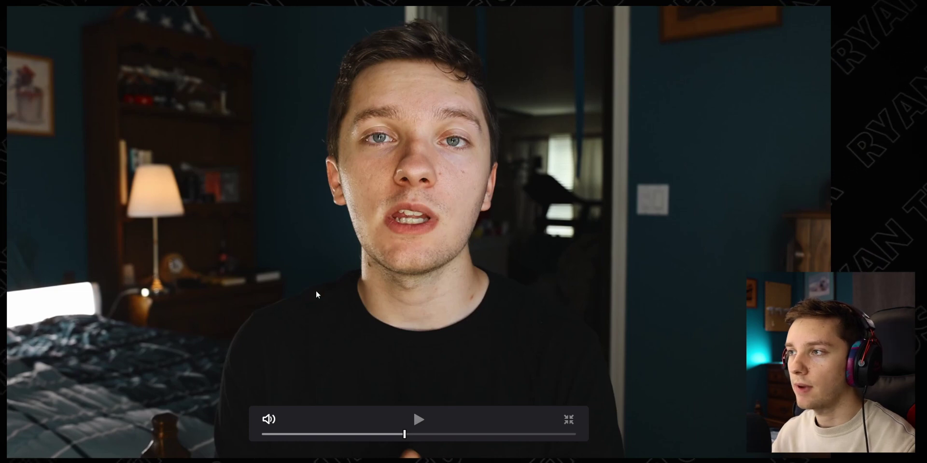
key("ctrl+f")
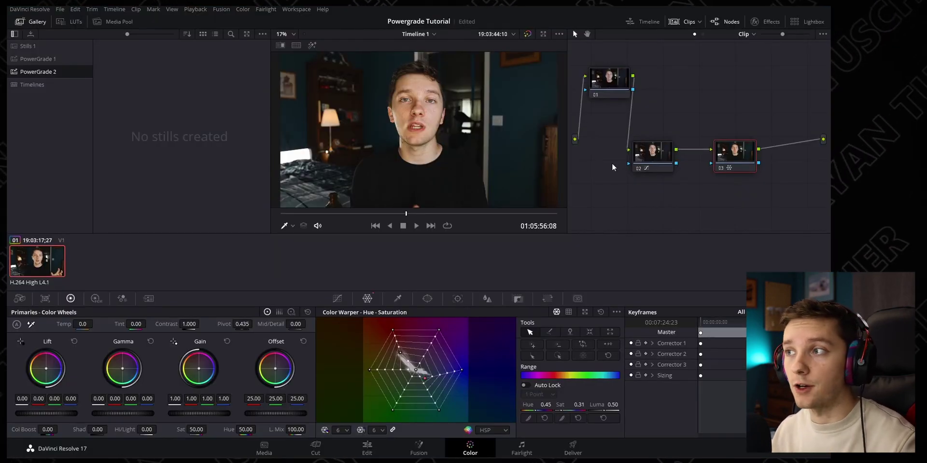
- Grab a still of the grade and label it 'Window Look' in PowerGrade 2
right_click(408, 144)
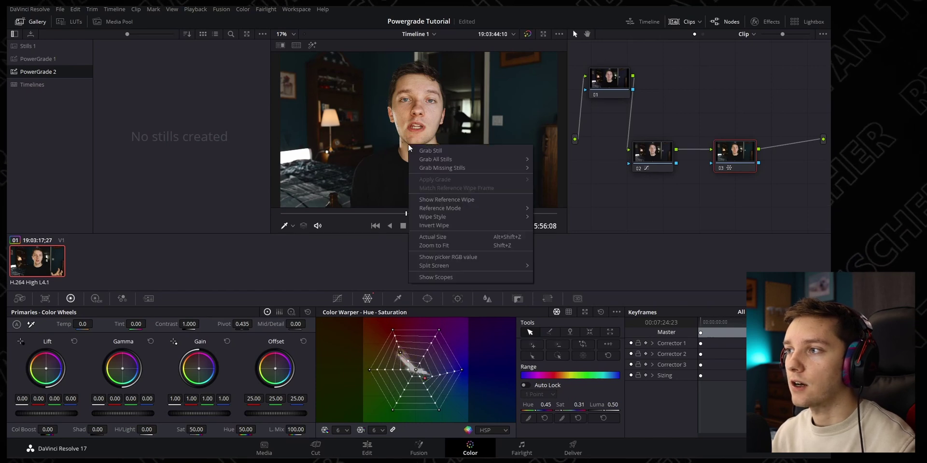
left_click(443, 150)
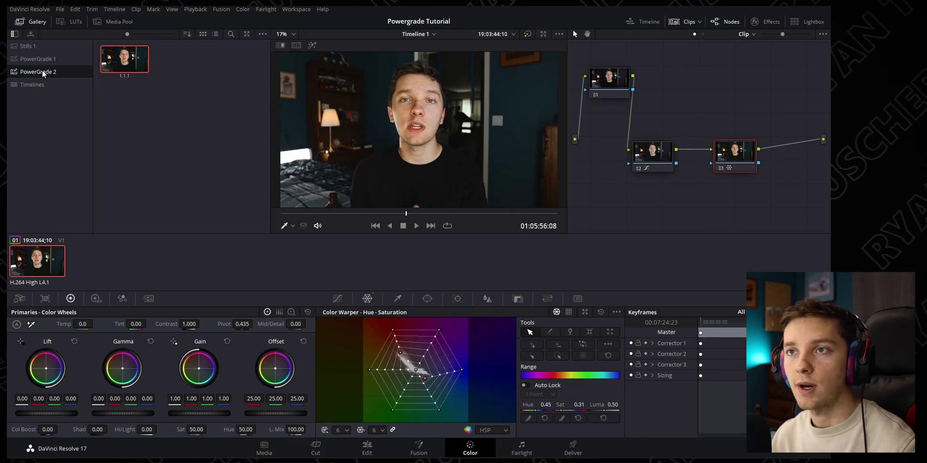
right_click(125, 66)
left_click(172, 130)
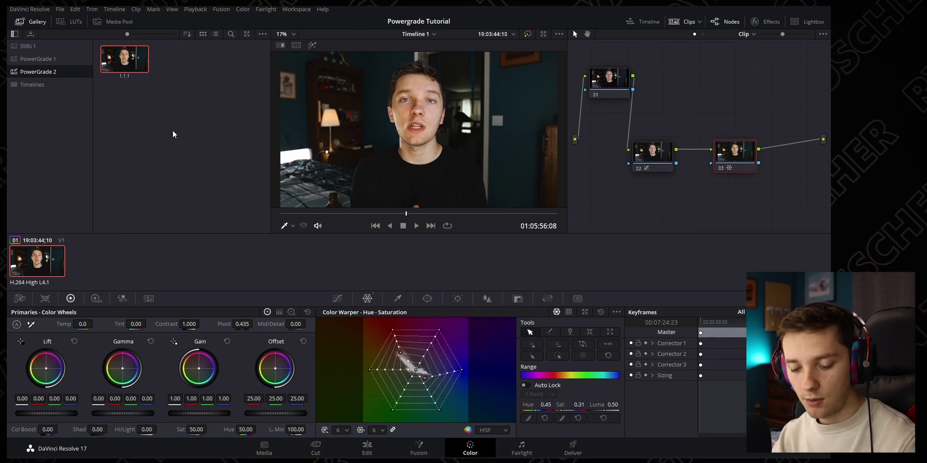
type("Window")
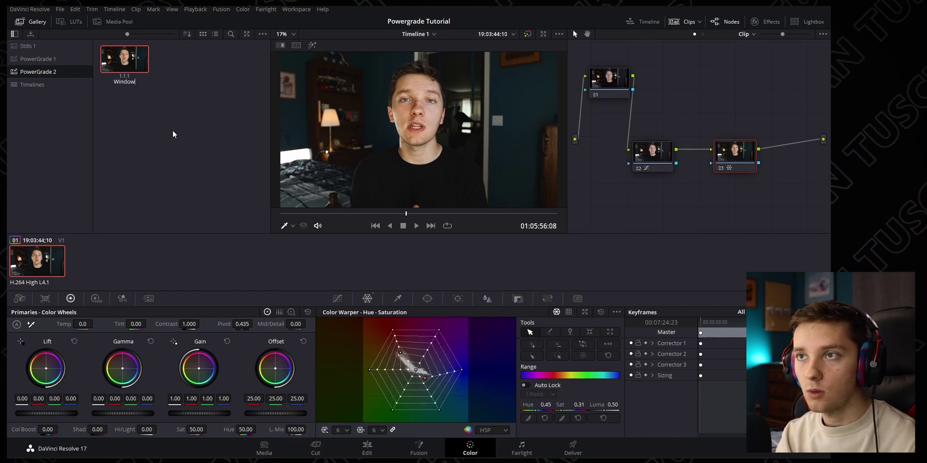
type(" Look")
key("Return")
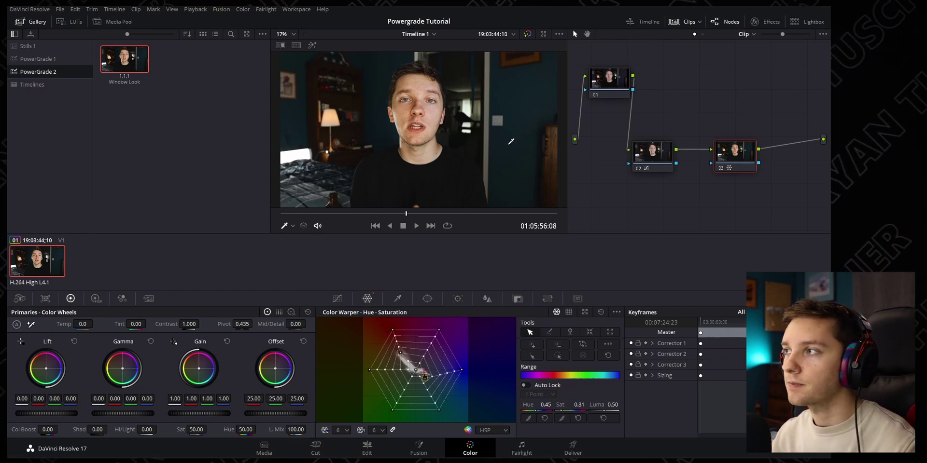
left_click(664, 151)
- Delete nodes 02 and 03 and reapply the Window Look still's grade, nudging a warp point
key("Delete")
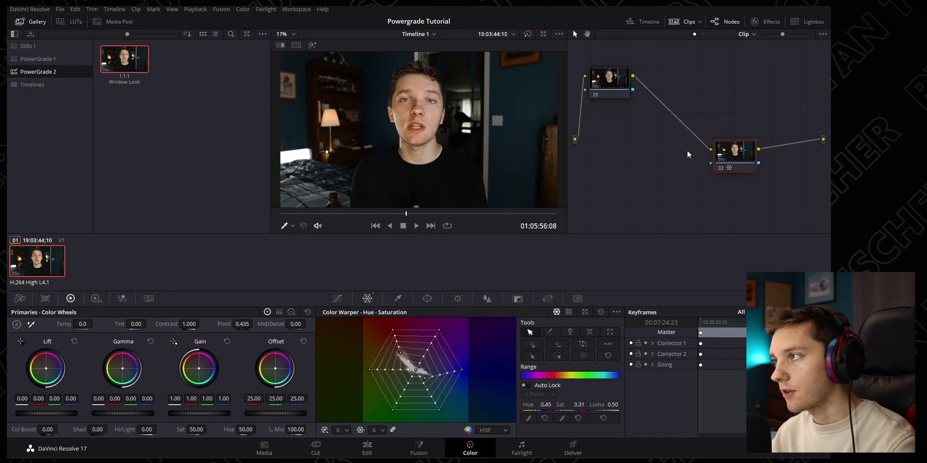
left_click(746, 156)
key("Delete")
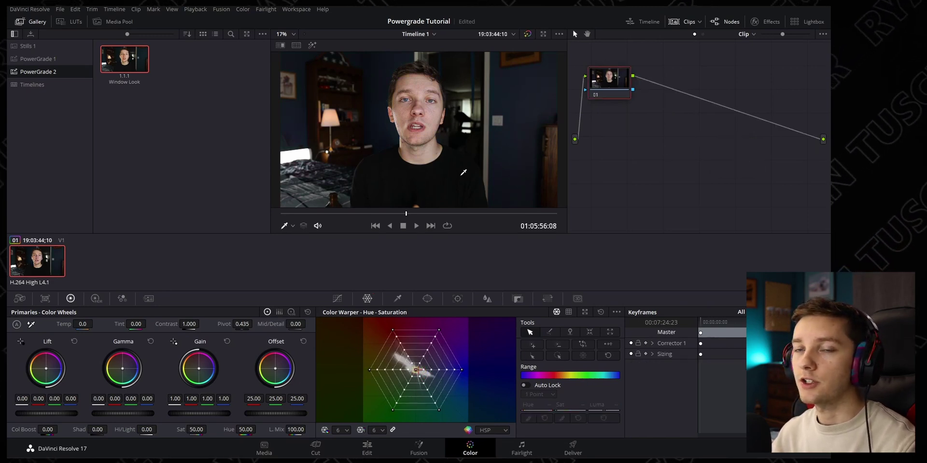
middle_click(111, 57)
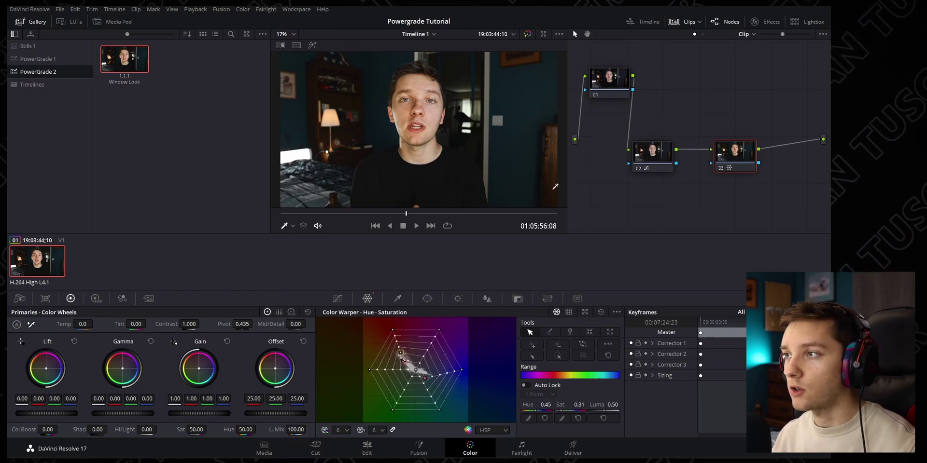
left_click_drag(402, 356, 409, 348)
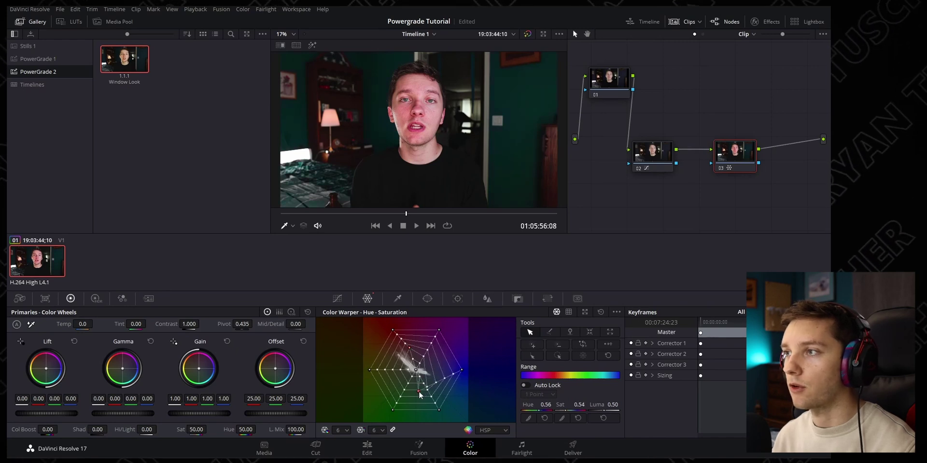
- Steepen node 02's custom curve by raising the upper point and lowering the shadow point
left_click(652, 153)
left_click(338, 299)
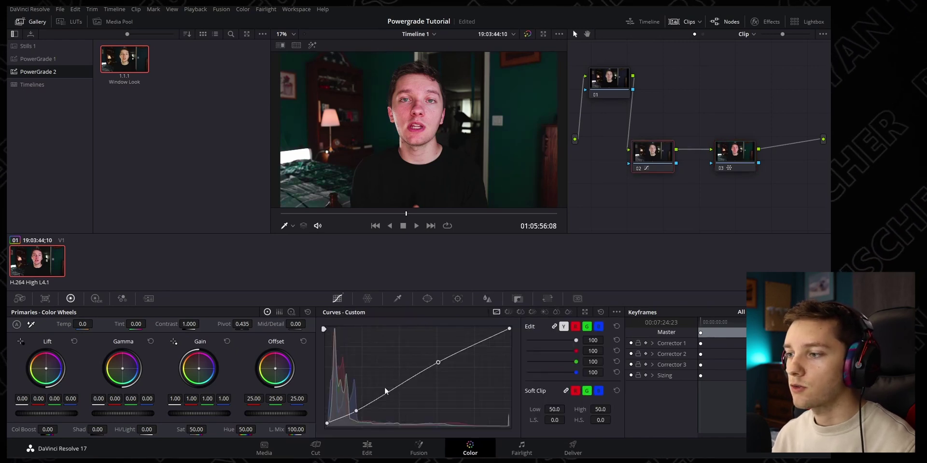
left_click_drag(437, 358, 440, 354)
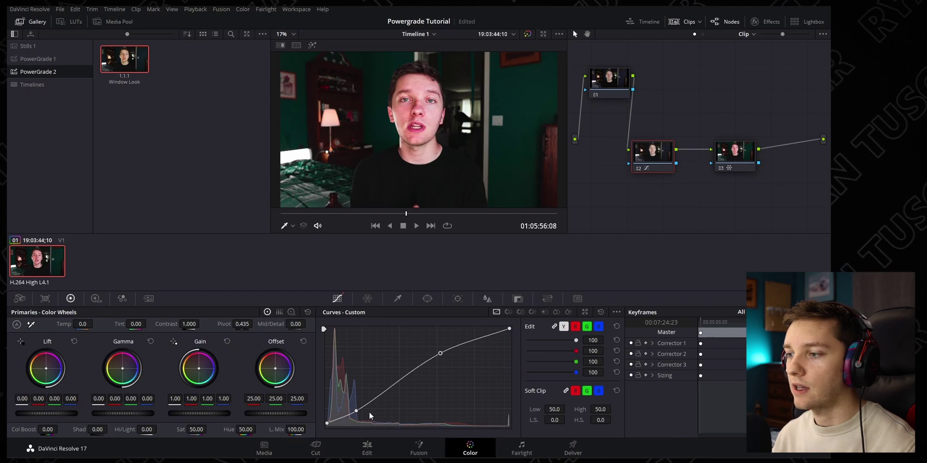
left_click_drag(356, 411, 361, 413)
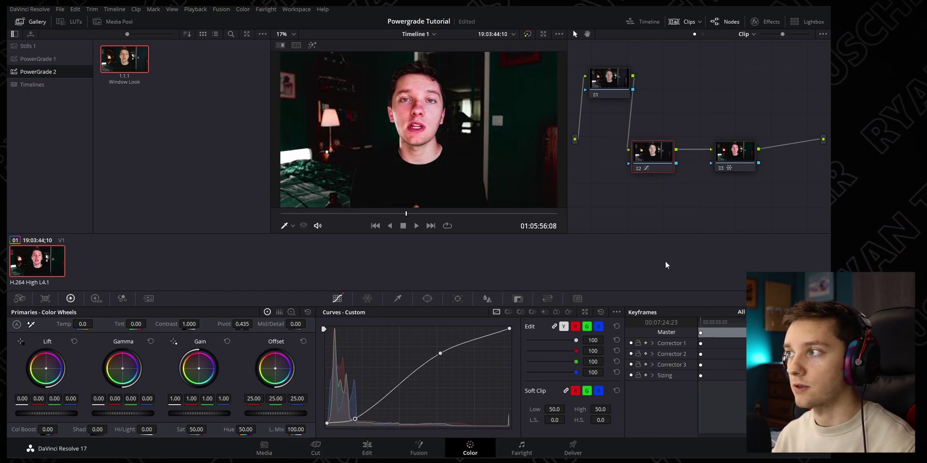